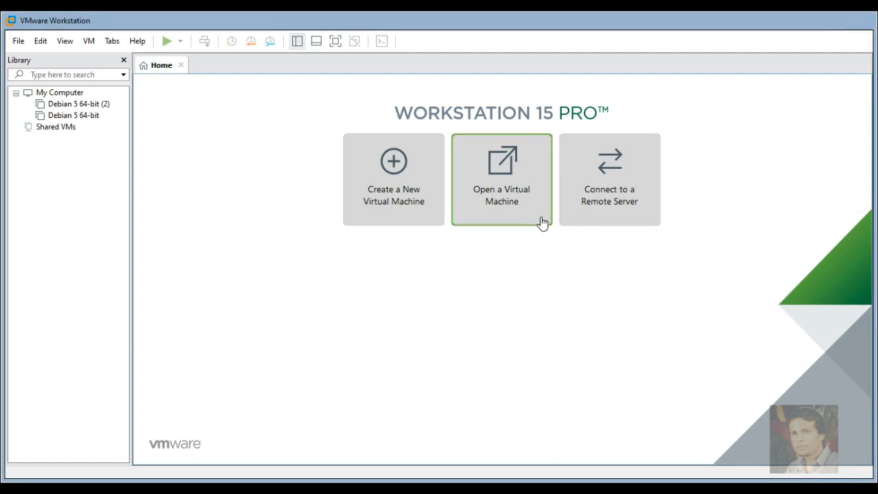
Power on the Kali Linux virtual machine and close the Home tab.
{"action": "left_click", "coordinate": [404, 188]}
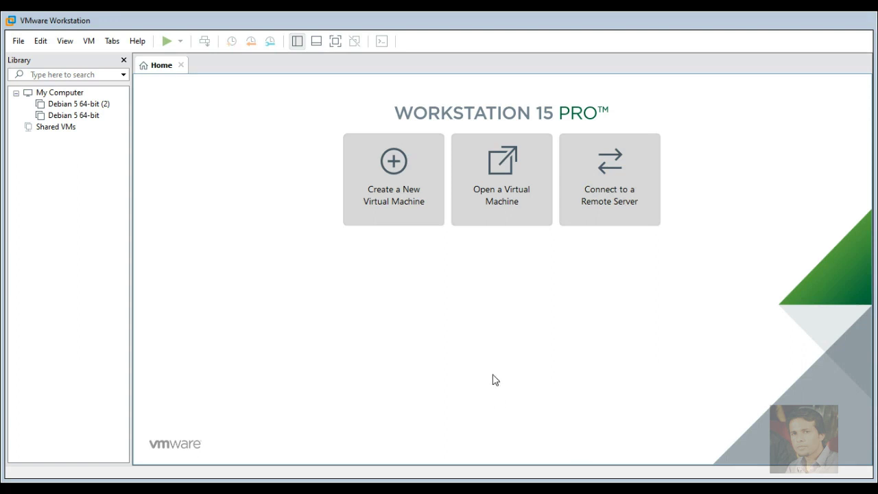
{"action": "key", "text": "ctrl+n"}
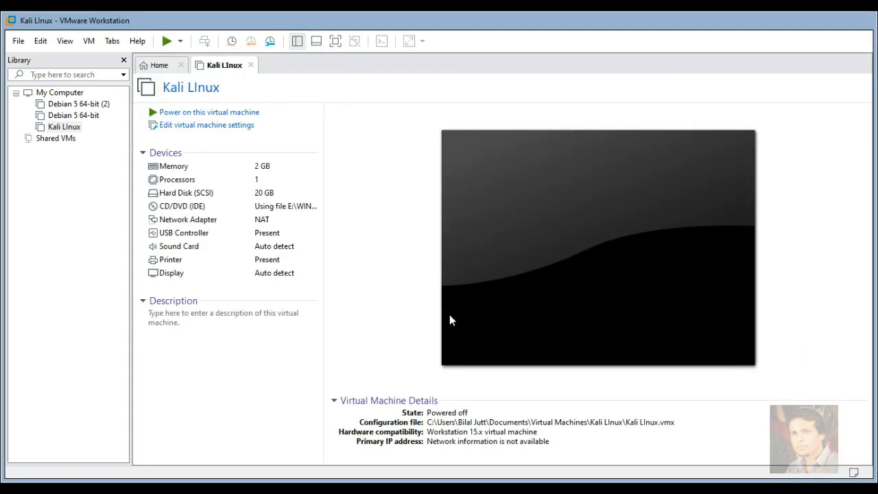
{"action": "key", "text": "ctrl+b"}
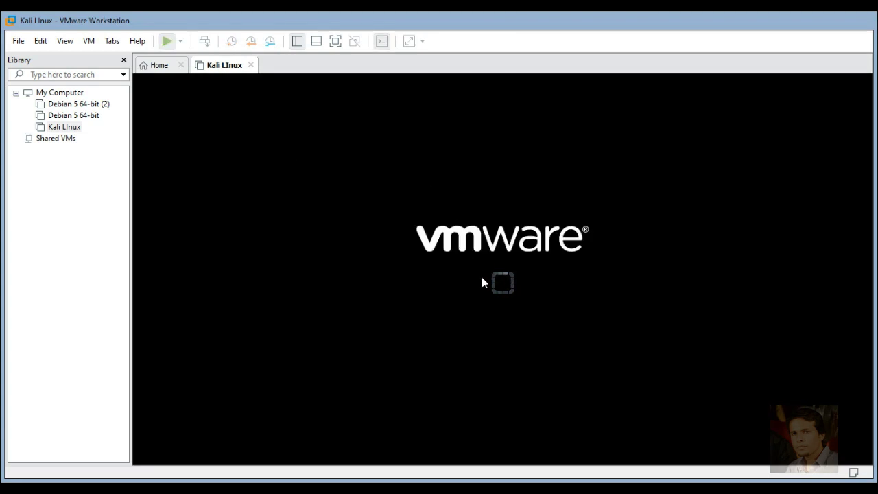
{"action": "left_click", "coordinate": [179, 64]}
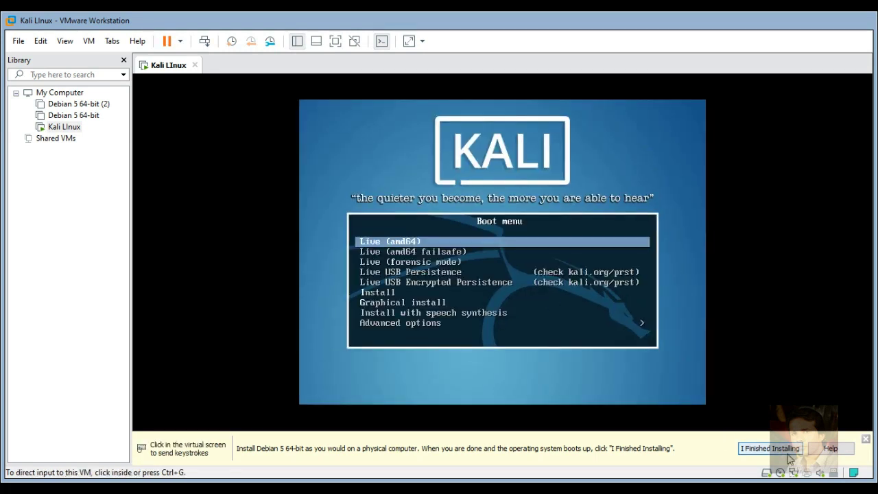
Launch Graphical install from the Kali boot menu.
{"action": "left_click", "coordinate": [865, 438]}
{"action": "key", "text": "Down"}
{"action": "key", "text": "Down"}
{"action": "key", "text": "Down"}
{"action": "key", "text": "Down"}
{"action": "key", "text": "Down"}
{"action": "key", "text": "Down"}
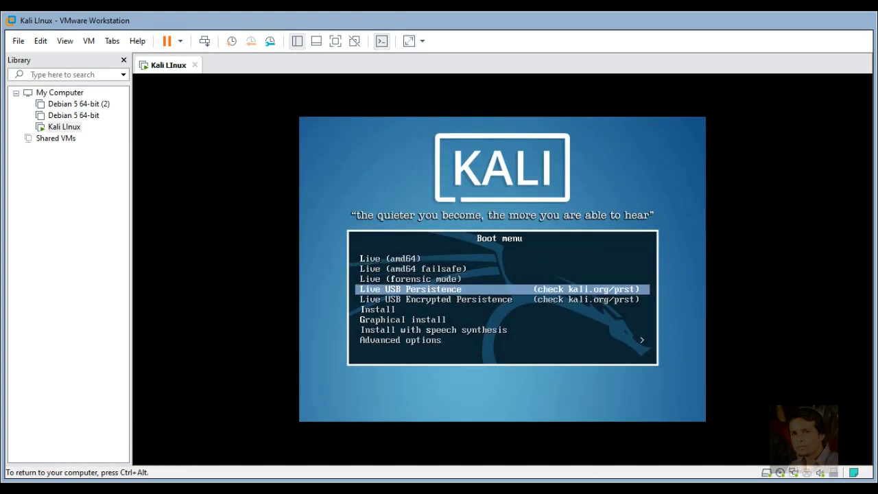
{"action": "key", "text": "Return"}
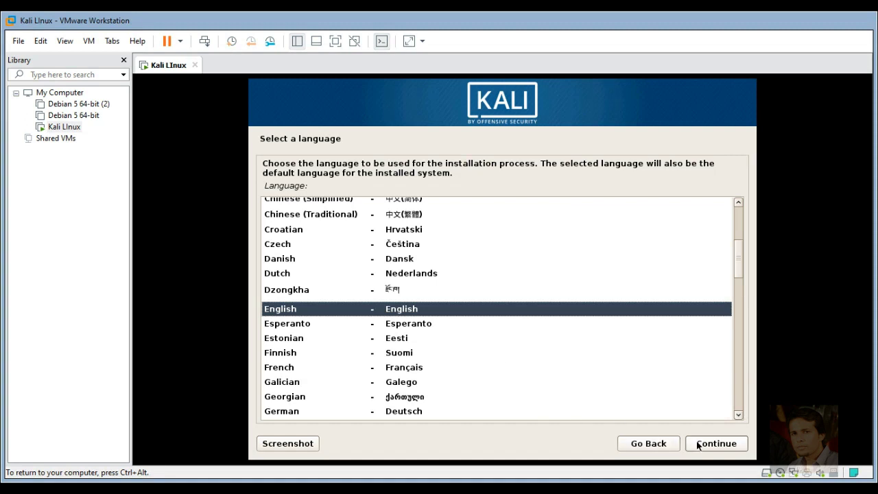
Choose English as the language and Asia as the location region.
{"action": "left_click", "coordinate": [699, 444]}
{"action": "left_click", "coordinate": [672, 414]}
{"action": "left_click", "coordinate": [710, 443]}
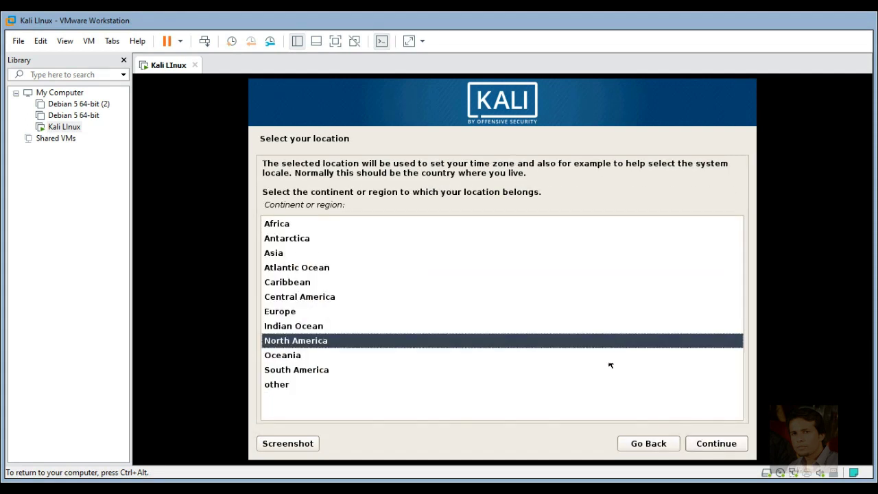
{"action": "left_click", "coordinate": [455, 258]}
{"action": "left_click", "coordinate": [716, 443]}
Select Pakistan as the country and accept the default locale and keyboard.
{"action": "left_click_drag", "start_coordinate": [738, 271], "coordinate": [745, 368]}
{"action": "left_click", "coordinate": [508, 292]}
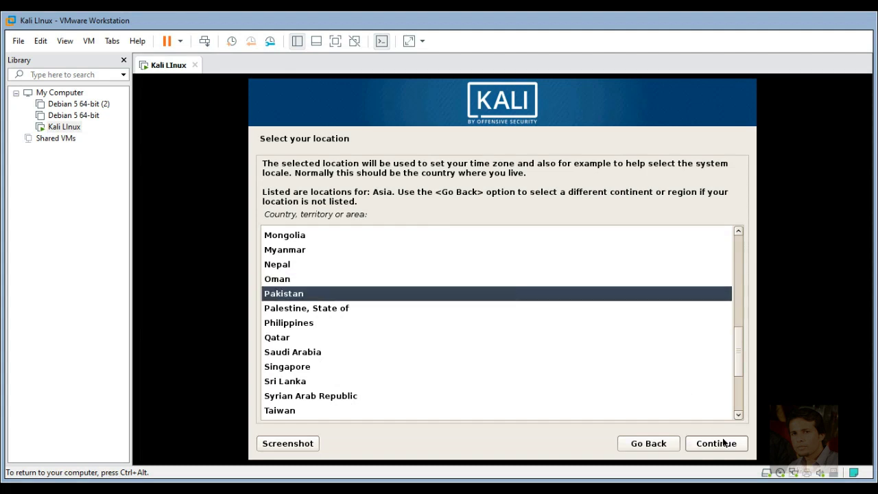
{"action": "left_click", "coordinate": [723, 444]}
{"action": "left_click", "coordinate": [724, 444]}
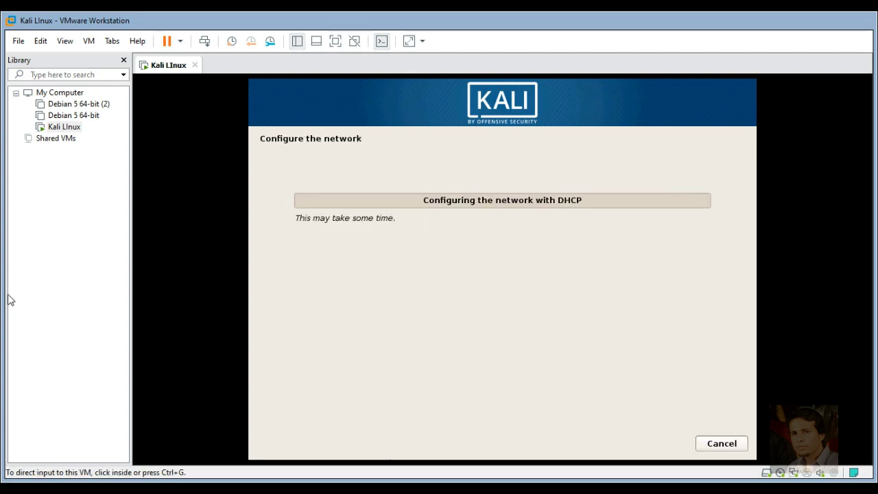
Hide the Library pane and replace the default hostname kali with Lettricks.
{"action": "left_click", "coordinate": [124, 59]}
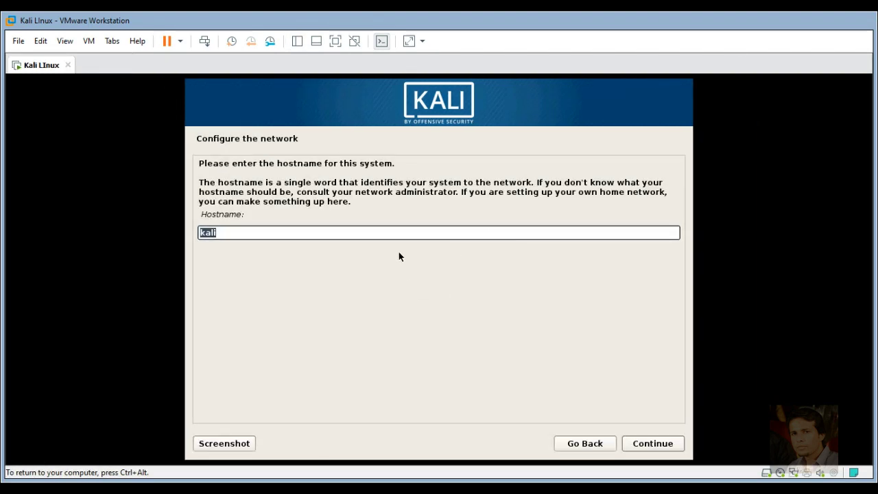
{"action": "key", "text": "BackSpace"}
{"action": "type", "text": "Billd"}
{"action": "key", "text": "BackSpace"}
{"action": "key", "text": "BackSpace"}
{"action": "key", "text": "BackSpace"}
{"action": "key", "text": "BackSpace"}
{"action": "key", "text": "BackSpace"}
{"action": "type", "text": "Lettruicks"}
{"action": "key", "text": "BackSpace"}
{"action": "type", "text": "i"}
{"action": "left_click", "coordinate": [648, 445]}
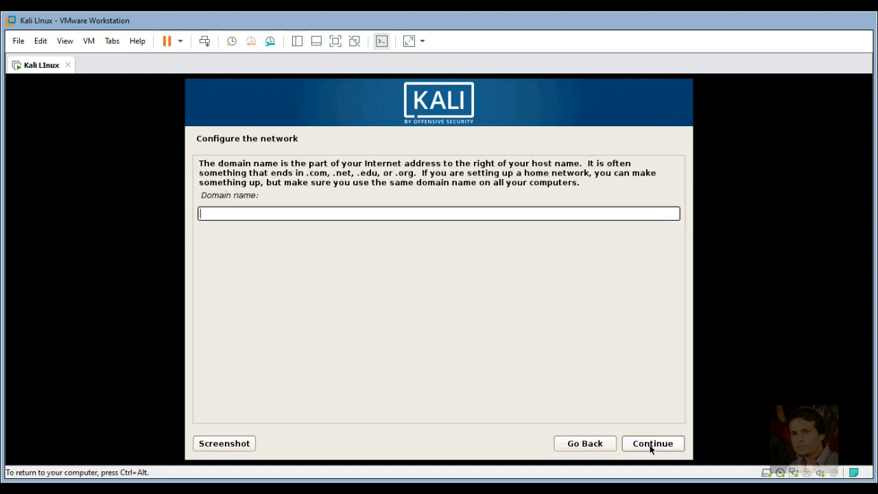
Set the domain name to Lettricks and enter and confirm the root password.
{"action": "type", "text": "Lettricks"}
{"action": "left_click", "coordinate": [647, 444]}
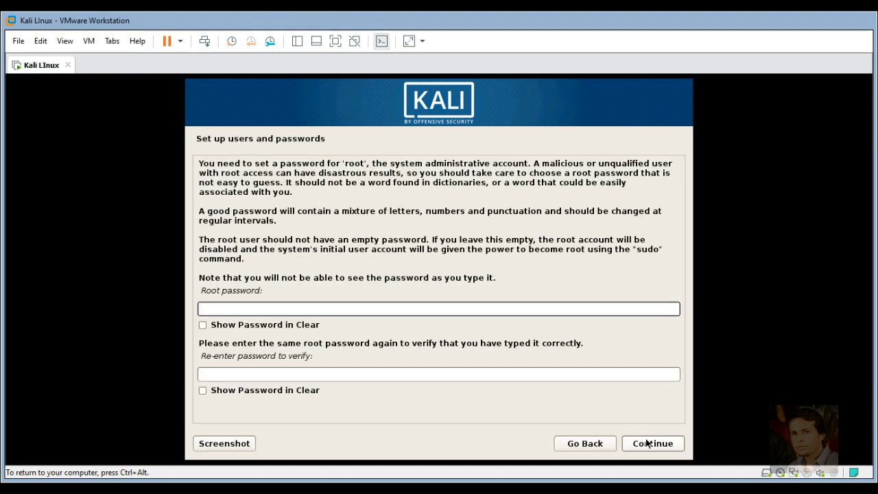
{"action": "type", "text": "toor"}
{"action": "key", "text": "Tab"}
{"action": "key", "text": "Tab"}
{"action": "type", "text": "to"}
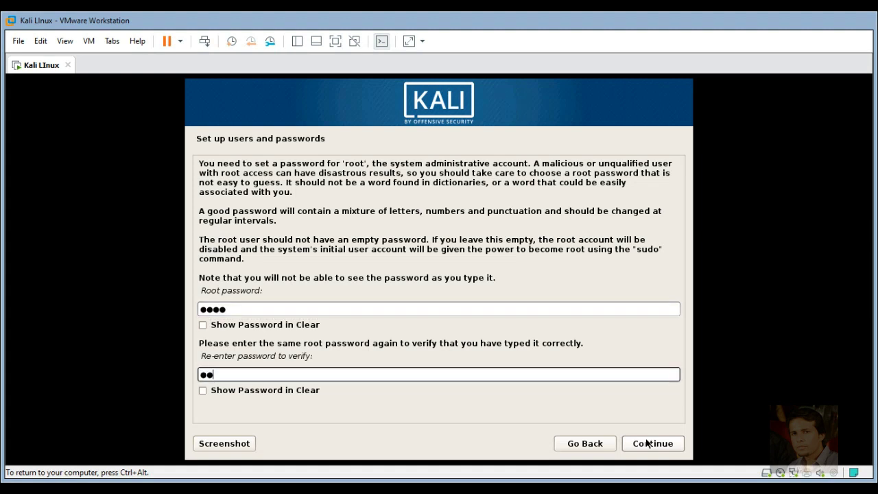
{"action": "type", "text": "or"}
{"action": "left_click", "coordinate": [671, 443]}
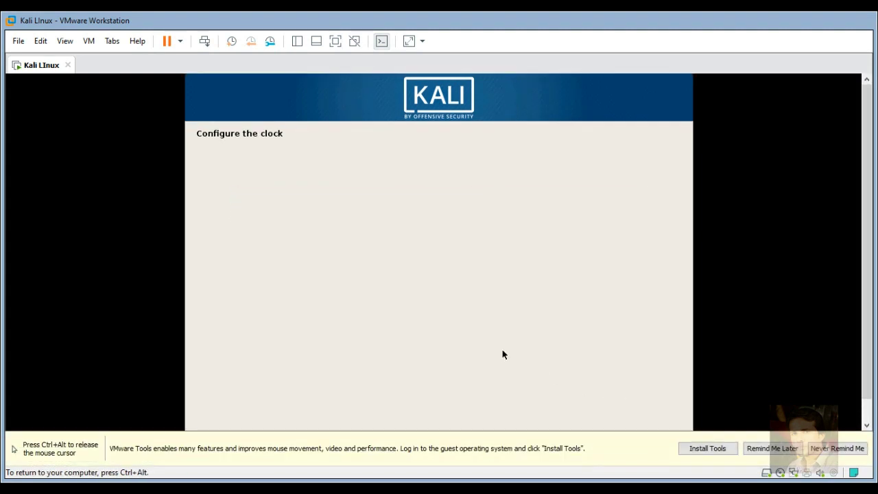
Postpone the VMware Tools reminder and choose guided partitioning of the 21.5 GB disk.
{"action": "left_click", "coordinate": [772, 448]}
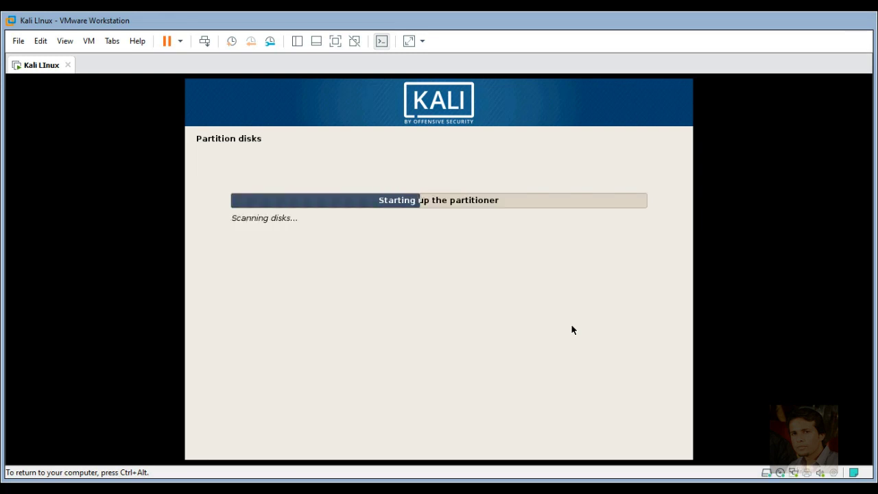
{"action": "left_click", "coordinate": [301, 233]}
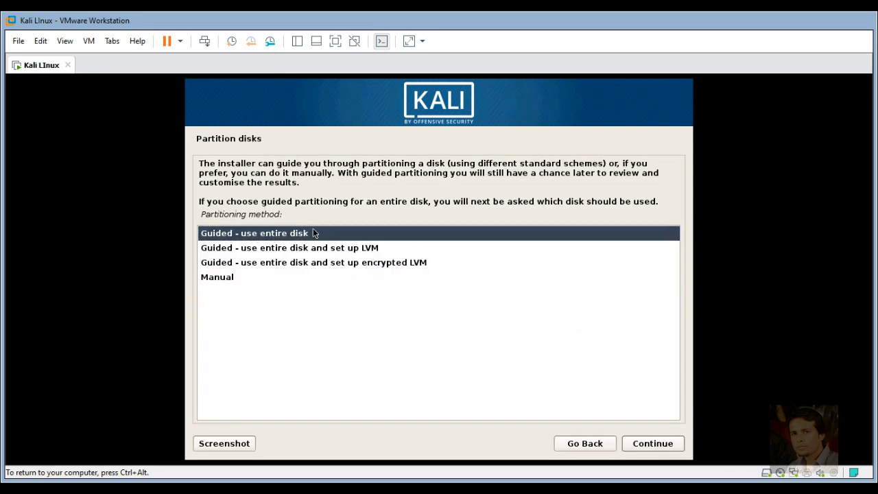
{"action": "left_click", "coordinate": [647, 448]}
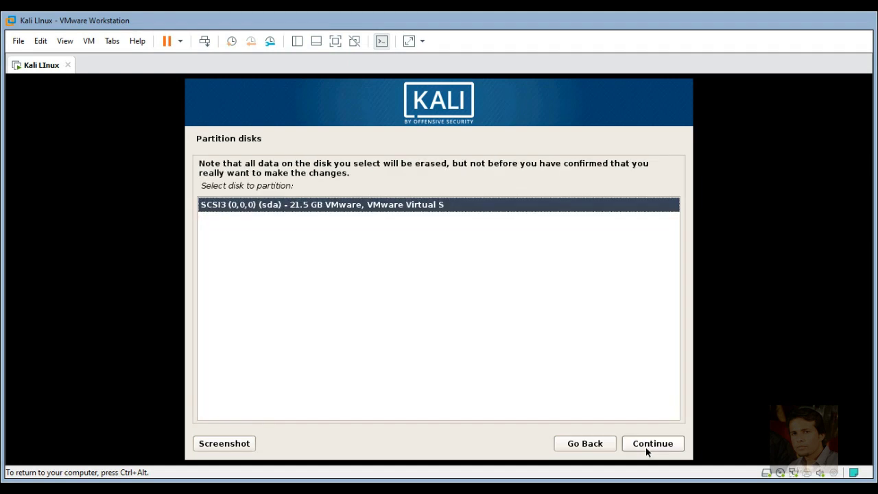
{"action": "left_click", "coordinate": [646, 447]}
Accept the ext4 root plus swap scheme and write the partition changes to disk.
{"action": "left_click", "coordinate": [646, 447]}
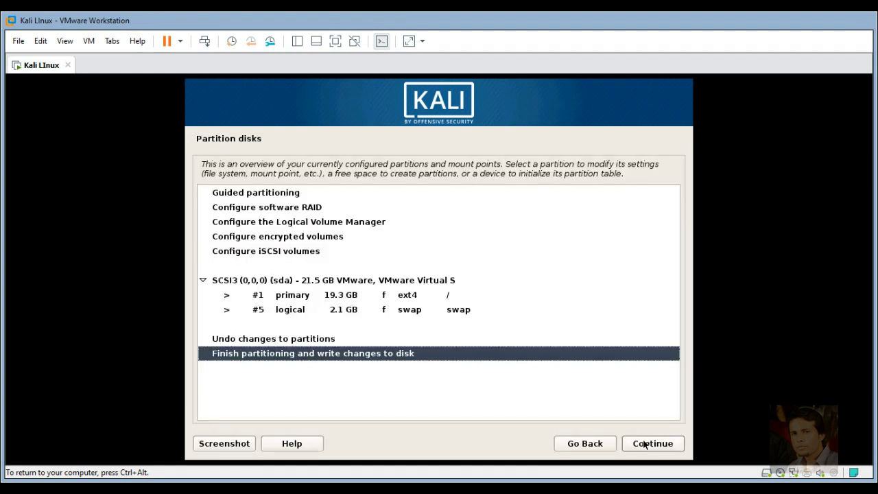
{"action": "left_click", "coordinate": [645, 446]}
{"action": "left_click", "coordinate": [271, 289]}
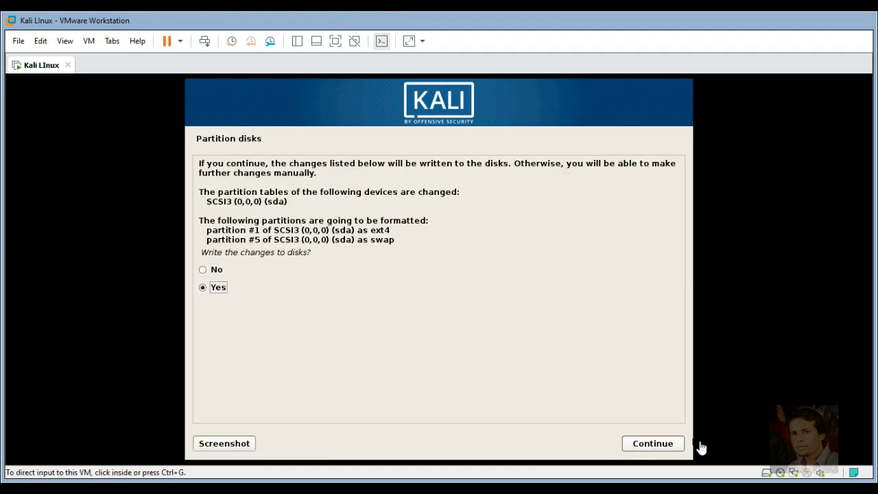
{"action": "left_click", "coordinate": [664, 443]}
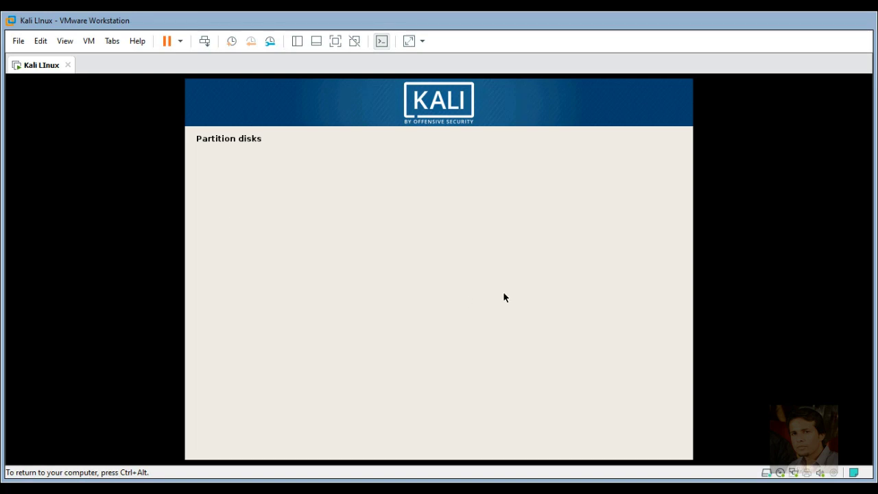
{"action": "key", "text": "ctrl+alt"}
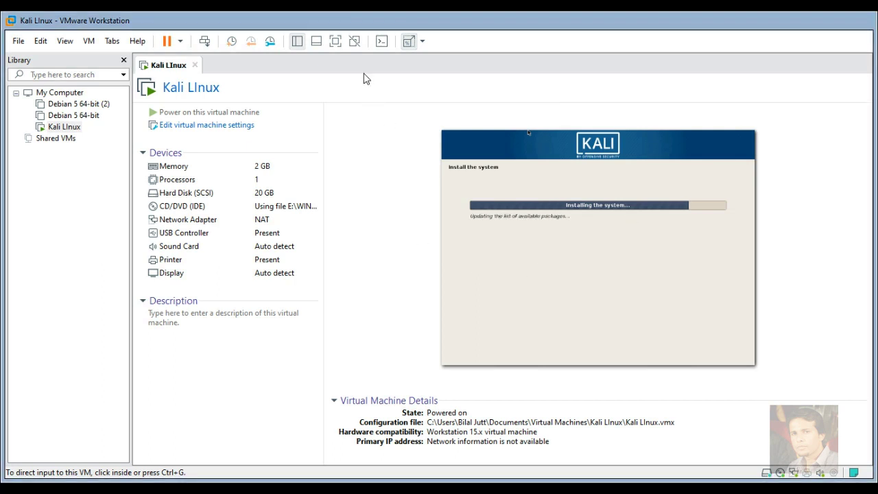
Let the base system install finish and leave the HTTP proxy field blank.
{"action": "left_click", "coordinate": [460, 171]}
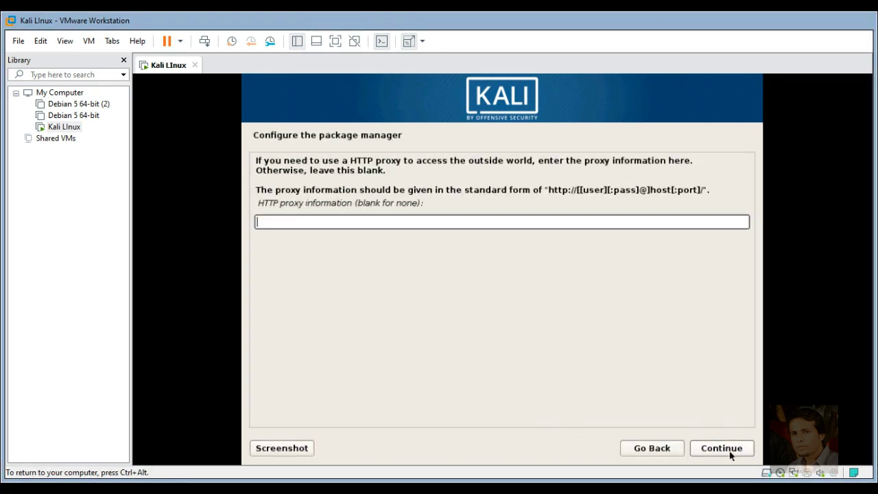
{"action": "left_click", "coordinate": [721, 448]}
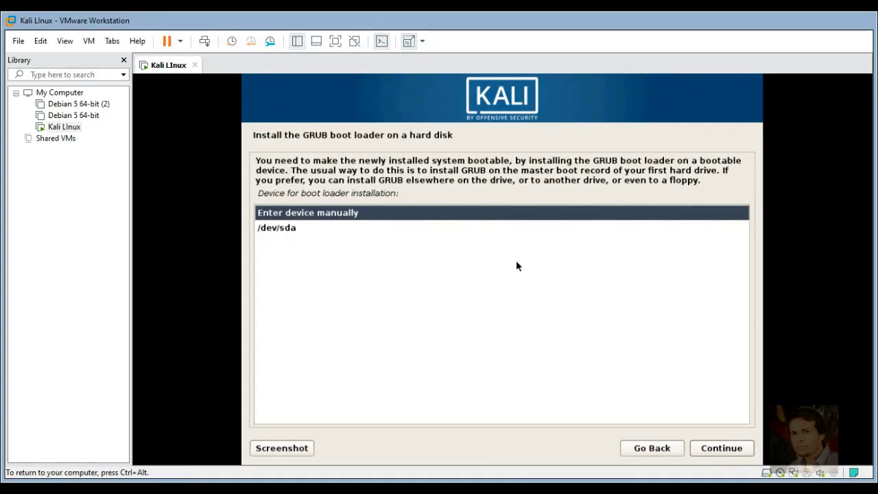
Install GRUB on /dev/sda and let the installer finish and reboot to GRUB.
{"action": "key", "text": "Down"}
{"action": "key", "text": "Return"}
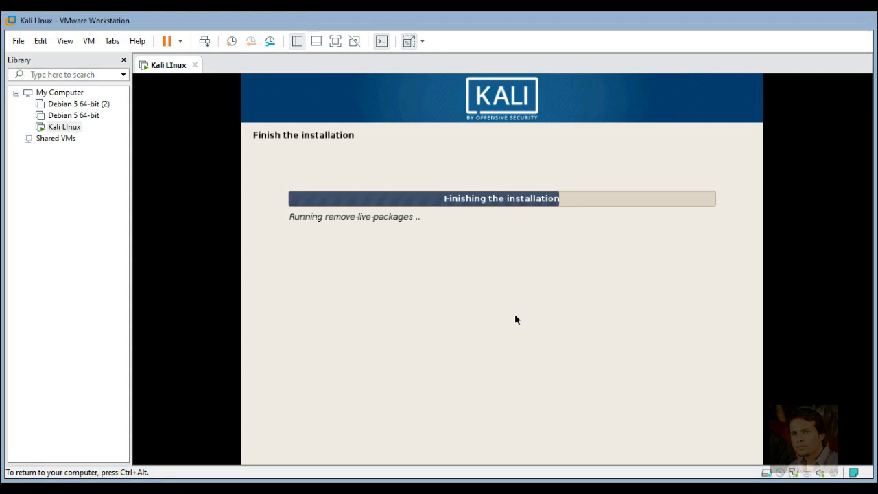
{"action": "key", "text": "ctrl+alt"}
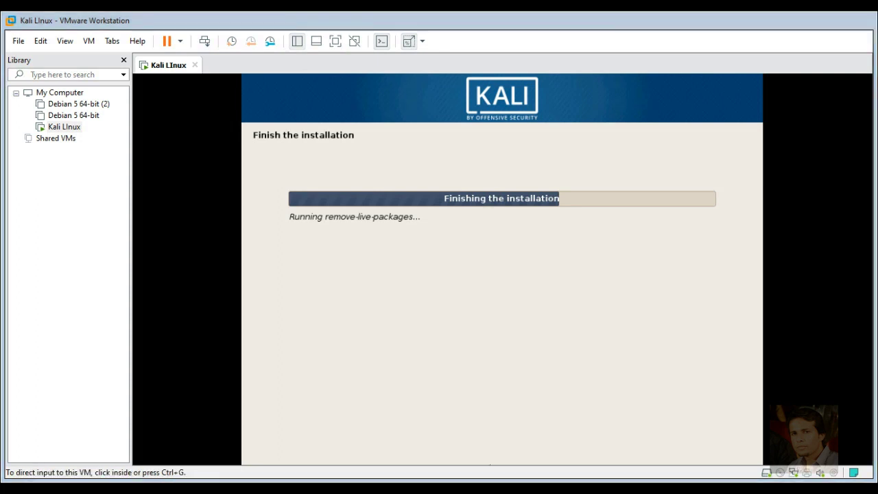
{"action": "left_click", "coordinate": [473, 260]}
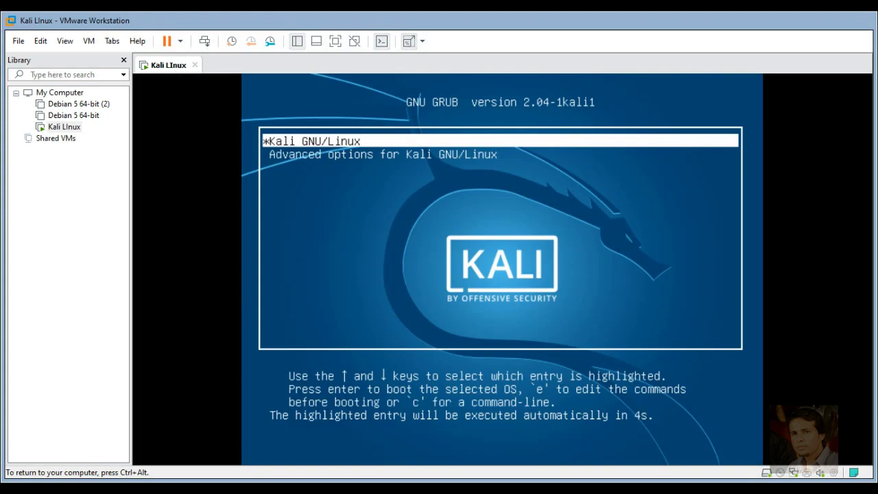
Power-cycle the hung Kali VM and boot Kali GNU/Linux from the GRUB menu.
{"action": "key", "text": "Return"}
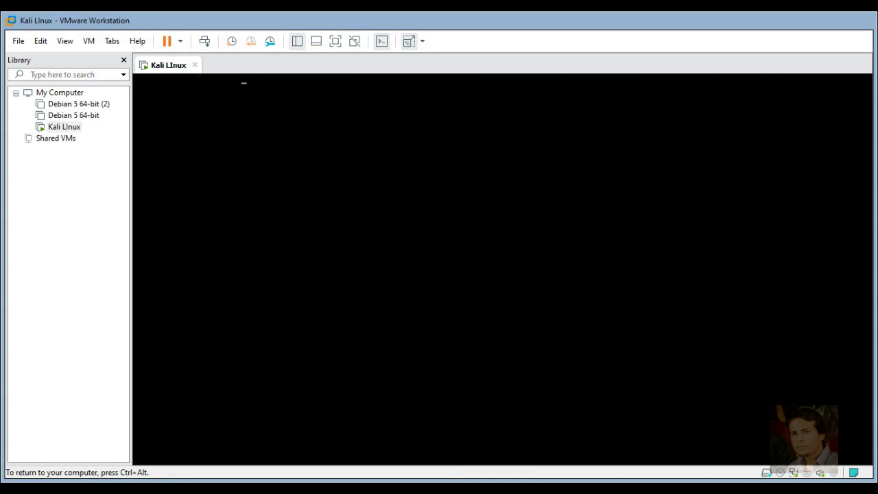
{"action": "key", "text": "ctrl+alt"}
{"action": "left_click", "coordinate": [172, 42]}
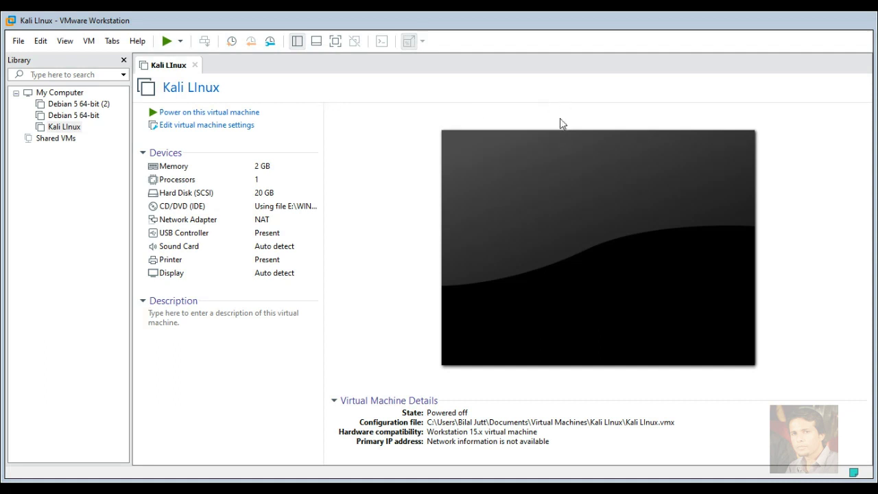
{"action": "left_click", "coordinate": [209, 113]}
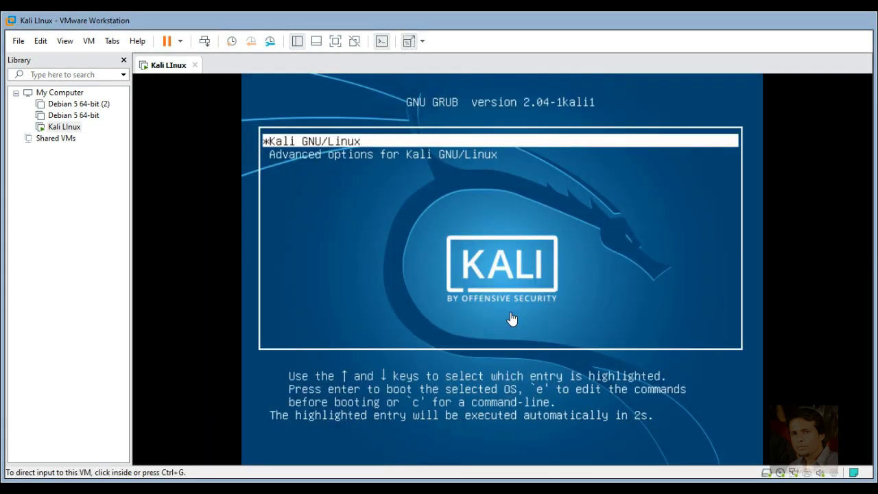
{"action": "left_click", "coordinate": [511, 318]}
{"action": "key", "text": "Return"}
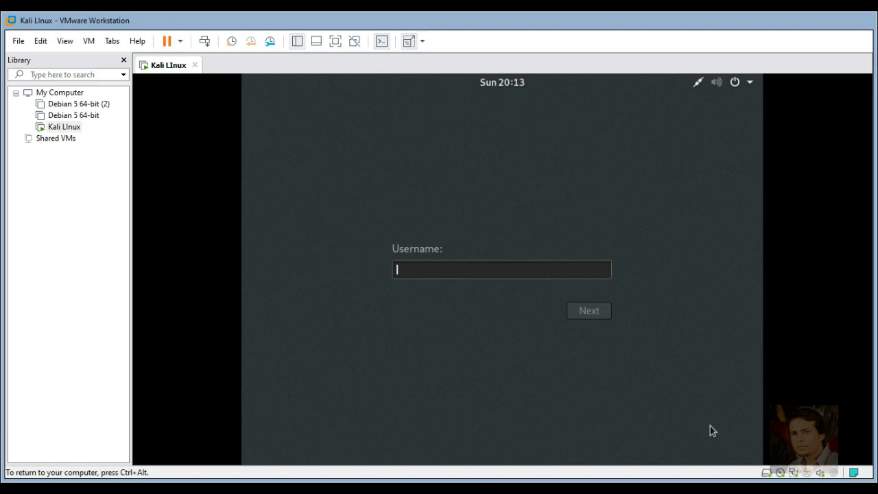
Log in as root with the root password and release input back to the host.
{"action": "type", "text": "root"}
{"action": "key", "text": "Return"}
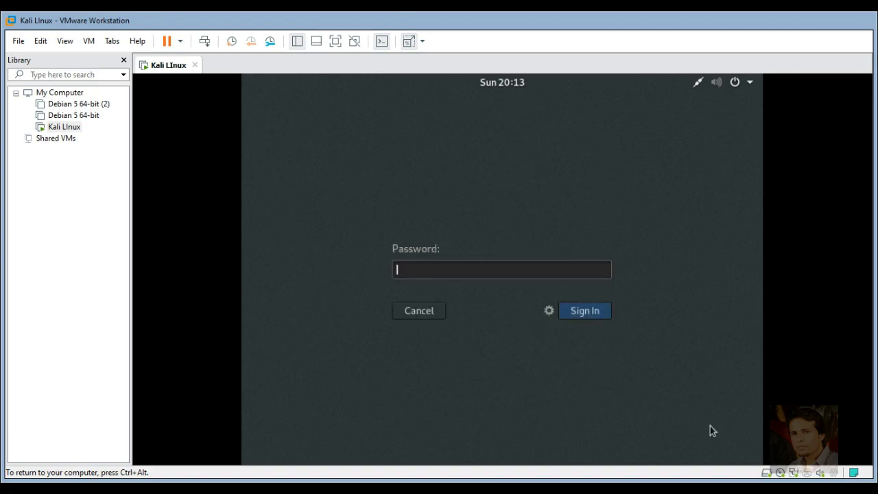
{"action": "type", "text": "to"}
{"action": "key", "text": "BackSpace"}
{"action": "key", "text": "BackSpace"}
{"action": "type", "text": "toor"}
{"action": "key", "text": "Return"}
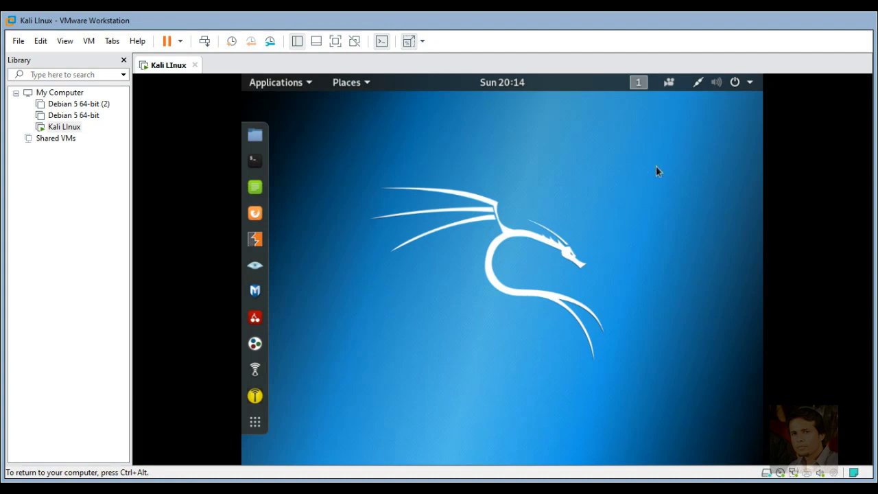
{"action": "key", "text": "ctrl+alt"}
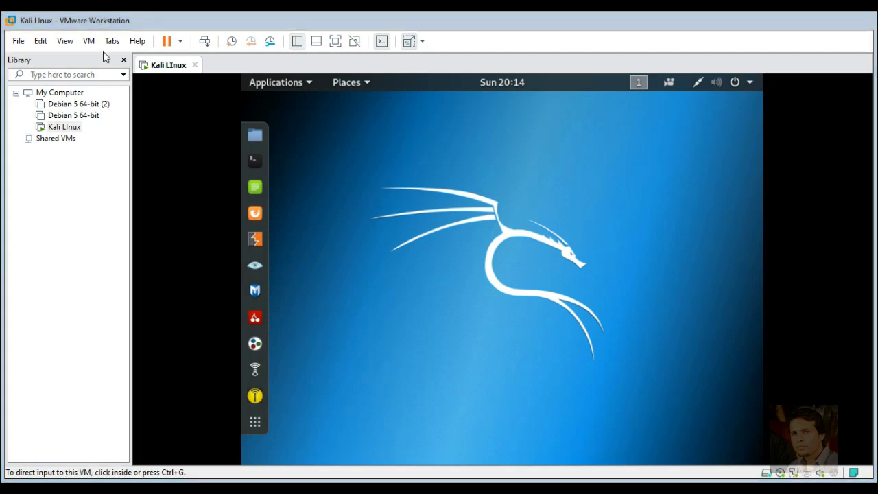